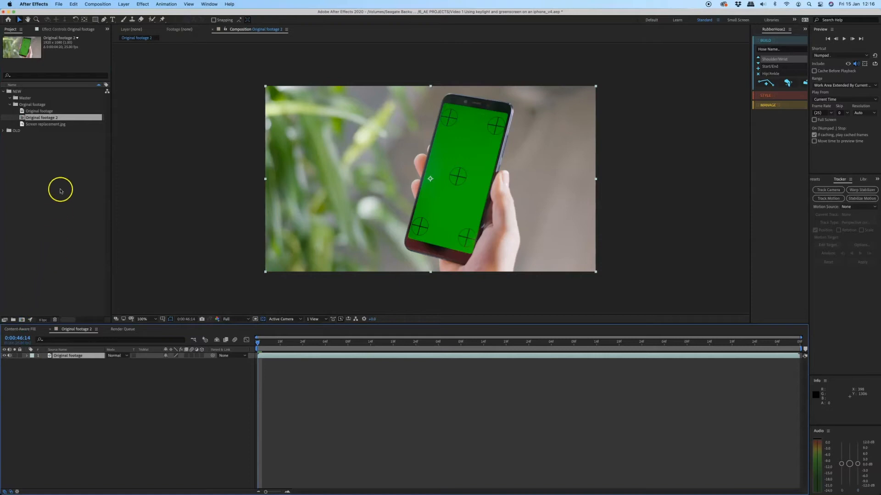
# Create a composition from Screen replacement.jpg and place it above the footage in the Original footage 2 composition
pyautogui.click(54, 124)
pyautogui.moveTo(54, 127); pyautogui.dragTo(50, 141)
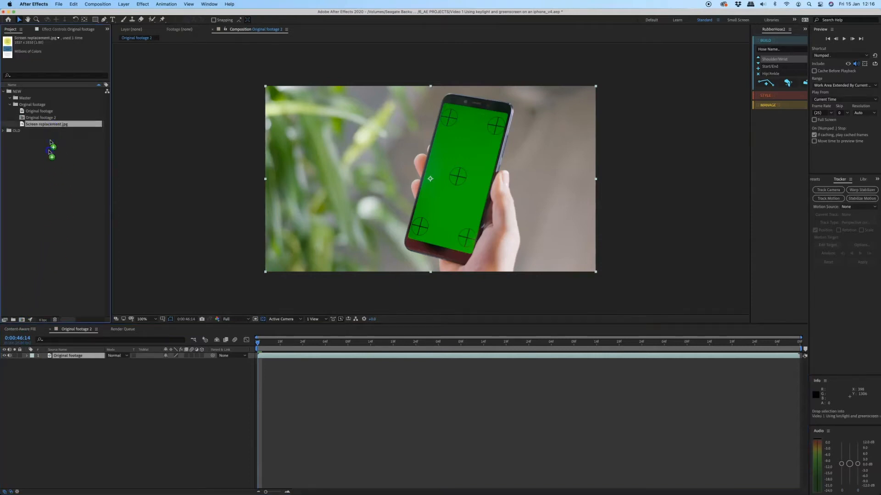
pyautogui.moveTo(24, 320); pyautogui.dragTo(22, 320)
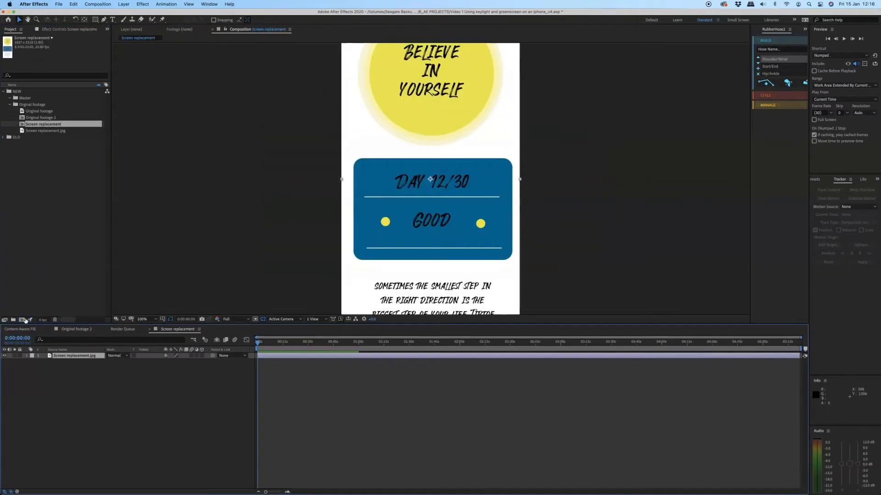
pyautogui.click(77, 330)
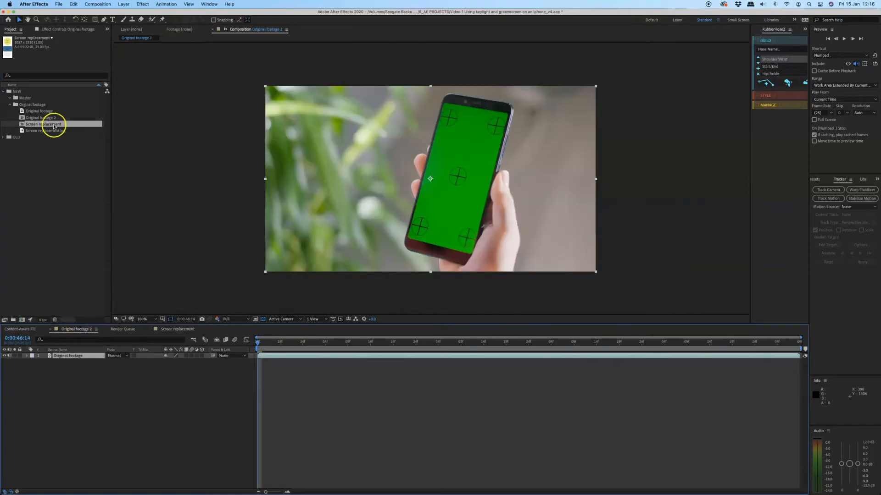
pyautogui.moveTo(54, 125); pyautogui.dragTo(74, 355)
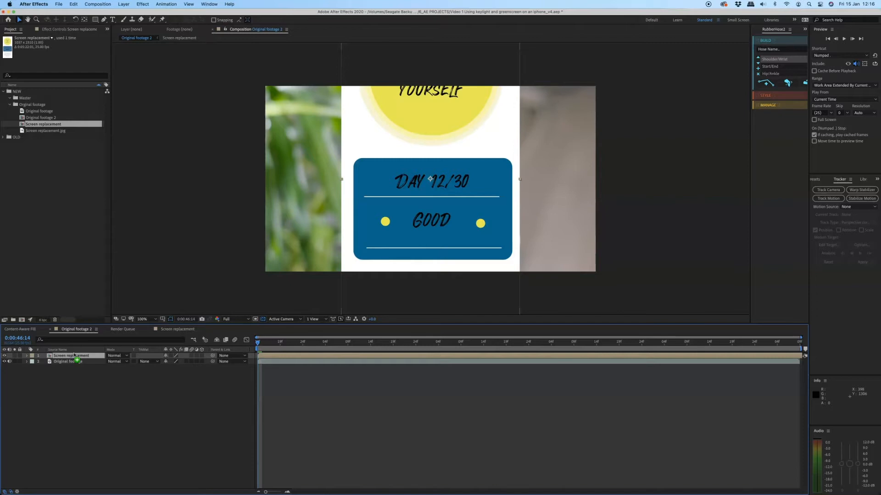
# Start Track Motion on the Original footage layer with the track type set to Perspective corner pin
pyautogui.click(75, 362)
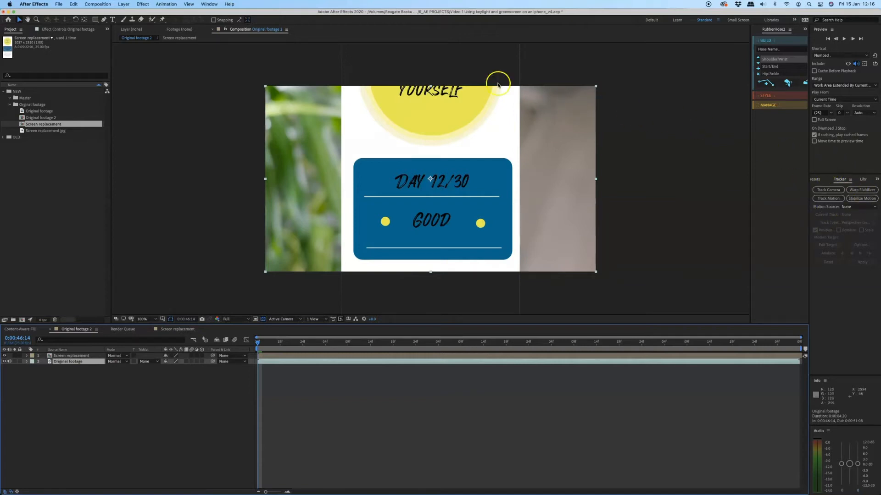
pyautogui.click(172, 6)
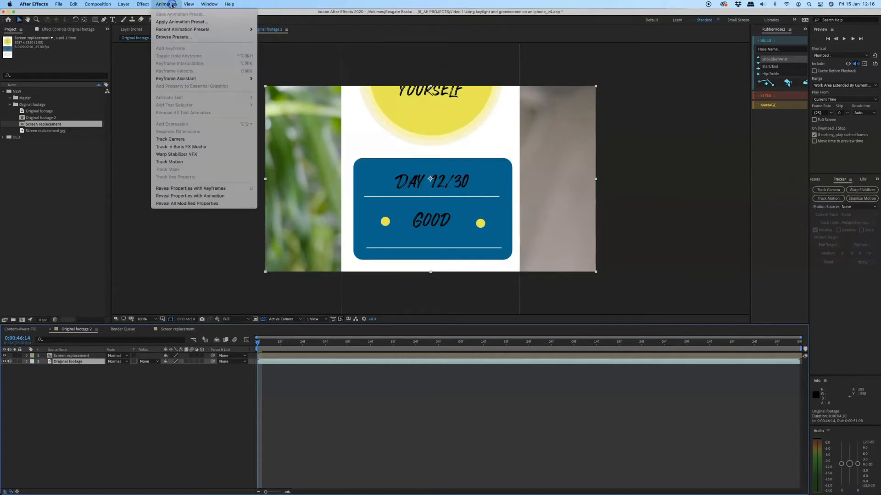
pyautogui.click(179, 165)
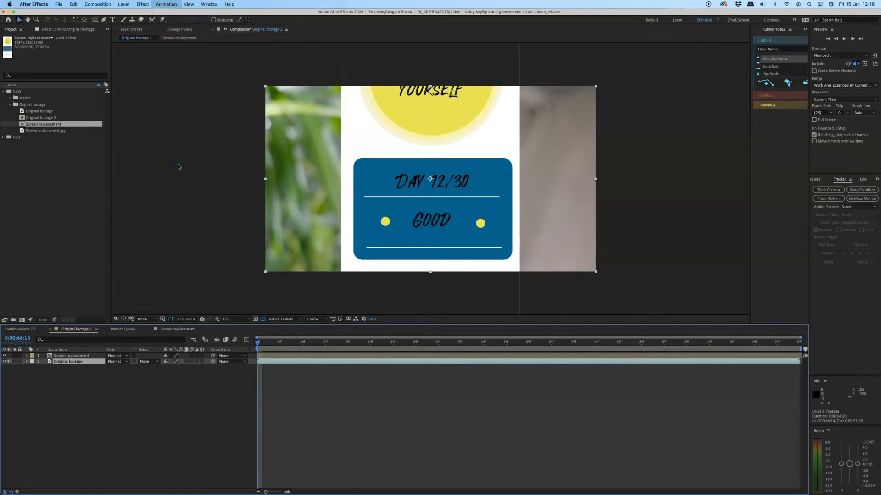
pyautogui.click(91, 363)
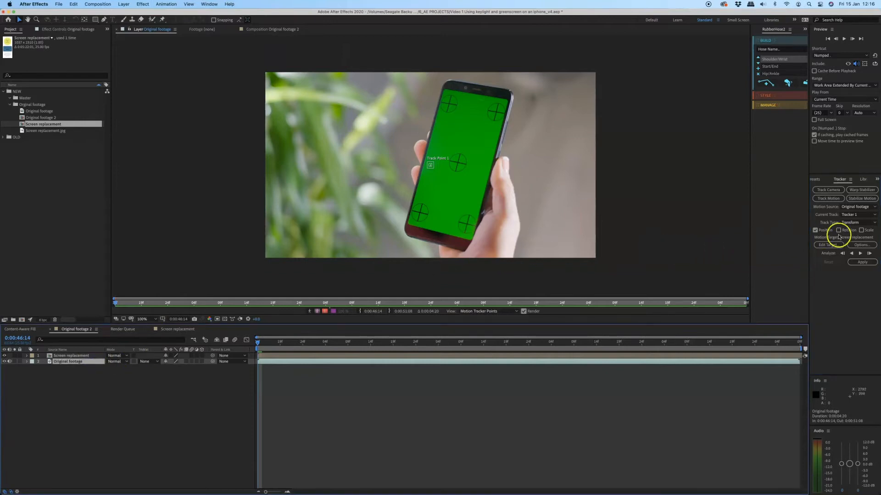
pyautogui.click(855, 223)
pyautogui.click(851, 252)
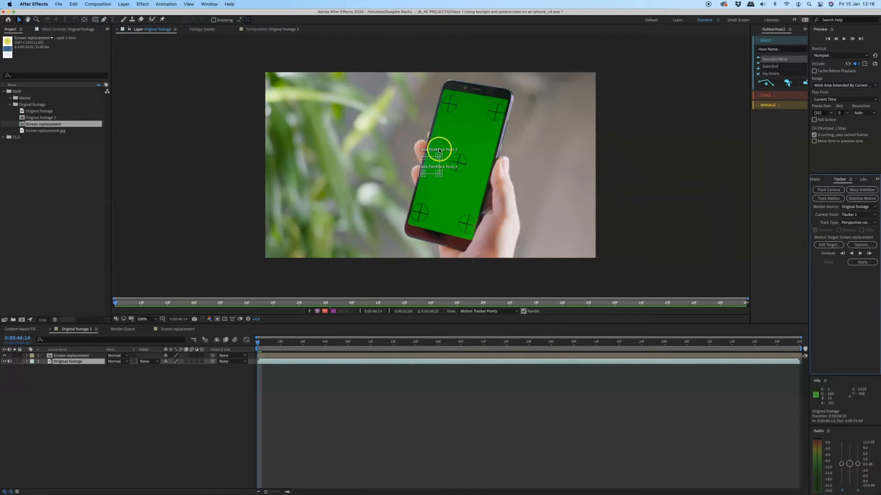
# Place the four track points on the centres of the crosshair markers in the phone screen's corners
pyautogui.scroll(2, 502, 140)
pyautogui.scroll(-1, 506, 136)
pyautogui.moveTo(507, 136); pyautogui.dragTo(465, 177)
pyautogui.click(405, 189)
pyautogui.moveTo(407, 189); pyautogui.dragTo(522, 99)
pyautogui.moveTo(427, 233); pyautogui.dragTo(444, 238)
pyautogui.moveTo(354, 134); pyautogui.dragTo(348, 212)
pyautogui.moveTo(417, 128); pyautogui.dragTo(398, 233)
pyautogui.moveTo(331, 204); pyautogui.dragTo(391, 106)
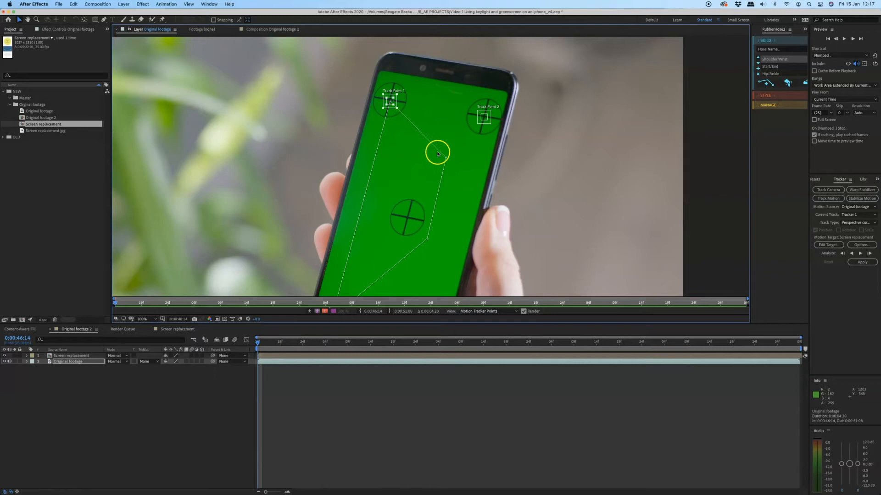
# Align the four attach points with the corners of the green phone screen
pyautogui.moveTo(446, 158); pyautogui.dragTo(508, 93)
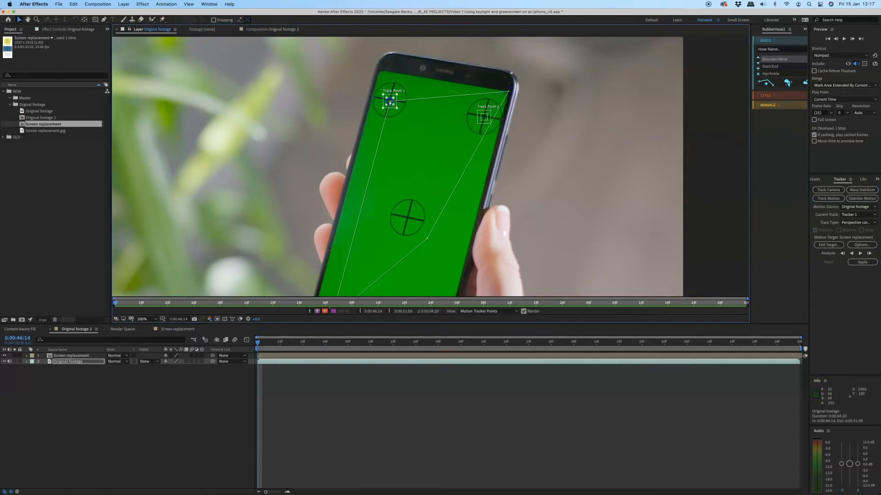
pyautogui.press('space')
pyautogui.moveTo(386, 154); pyautogui.dragTo(420, 84)
pyautogui.moveTo(366, 248); pyautogui.dragTo(341, 270)
pyautogui.press('space')
pyautogui.moveTo(407, 225); pyautogui.dragTo(389, 158)
pyautogui.moveTo(435, 76); pyautogui.dragTo(444, 212)
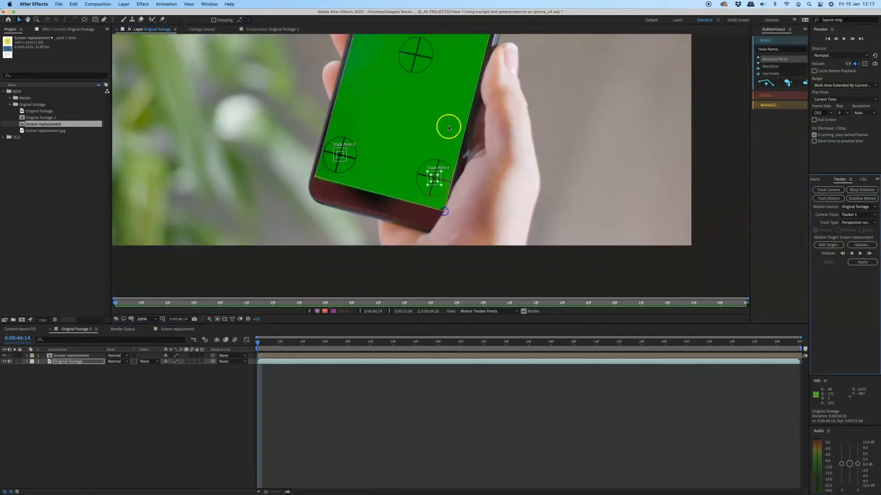
pyautogui.press('space')
pyautogui.moveTo(448, 128); pyautogui.dragTo(436, 179)
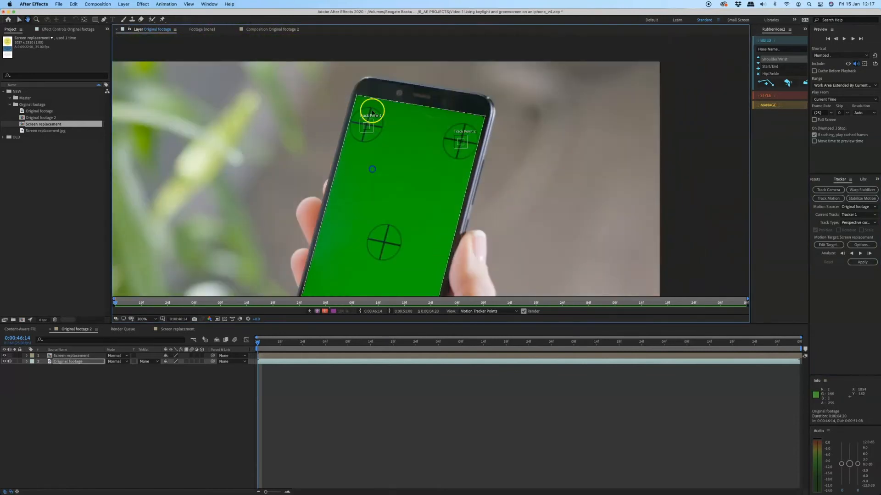
pyautogui.moveTo(370, 108); pyautogui.dragTo(355, 95)
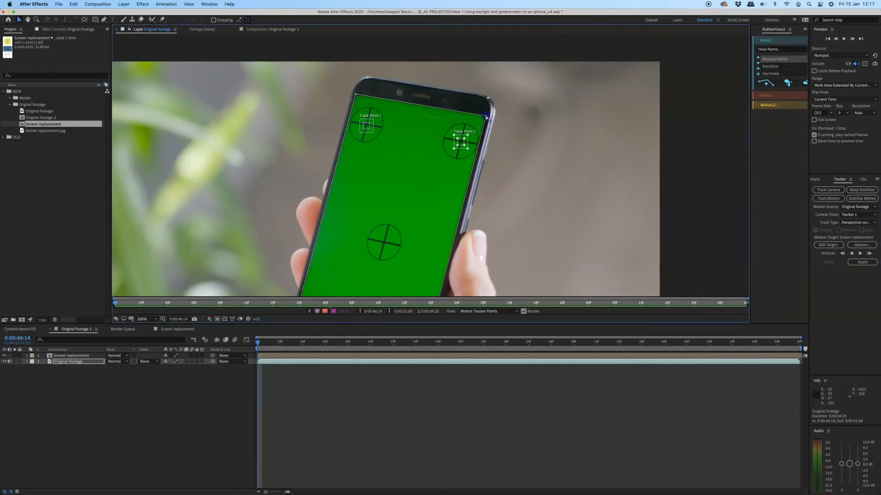
pyautogui.press('space')
pyautogui.moveTo(422, 270); pyautogui.dragTo(411, 138)
pyautogui.moveTo(270, 236); pyautogui.dragTo(274, 233)
pyautogui.press('space')
pyautogui.moveTo(347, 177); pyautogui.dragTo(333, 240)
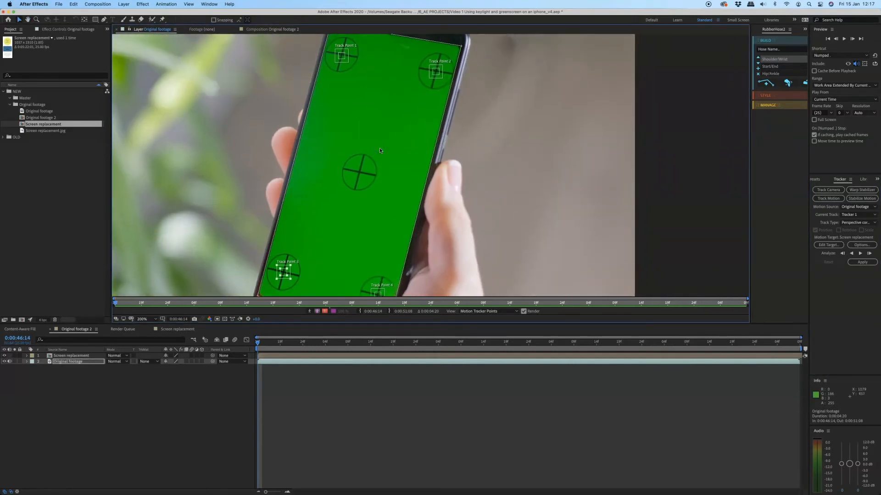
# Confirm the Screen replacement layer as the motion target and analyze the track points forward through the clip
pyautogui.press(',')
pyautogui.click(822, 244)
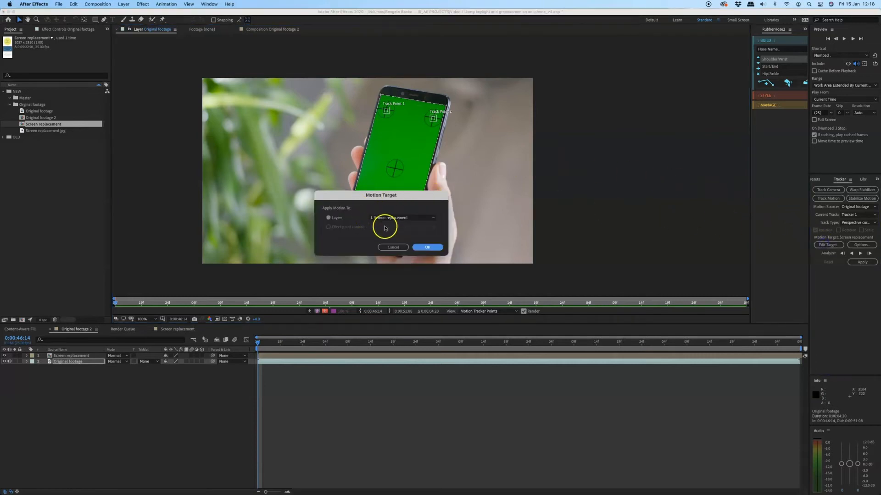
pyautogui.click(427, 248)
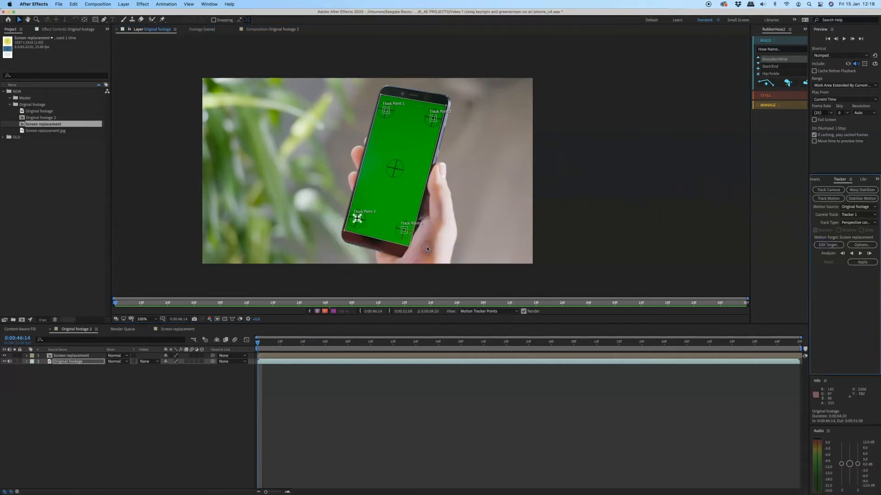
pyautogui.click(426, 248)
pyautogui.click(860, 253)
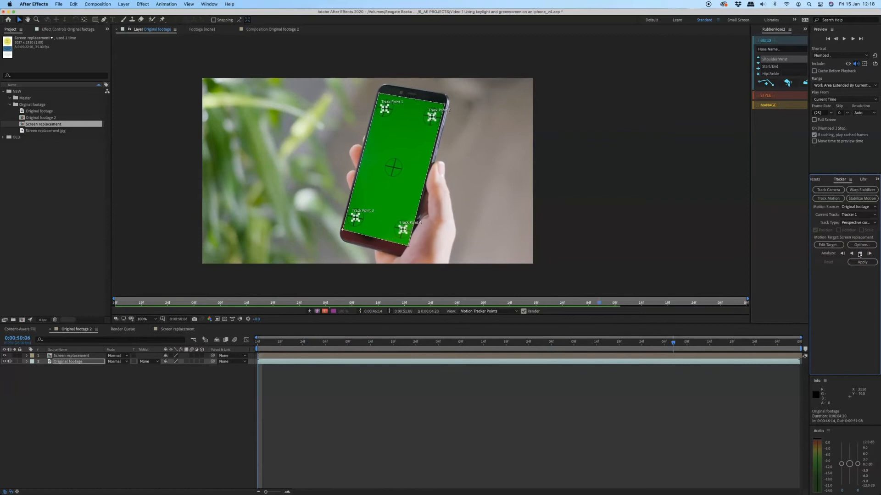
# Apply the corner-pin tracking to the Screen replacement layer, check it along the timeline, and collapse the layers' properties
pyautogui.click(862, 261)
pyautogui.click(475, 318)
pyautogui.moveTo(346, 340); pyautogui.dragTo(475, 340)
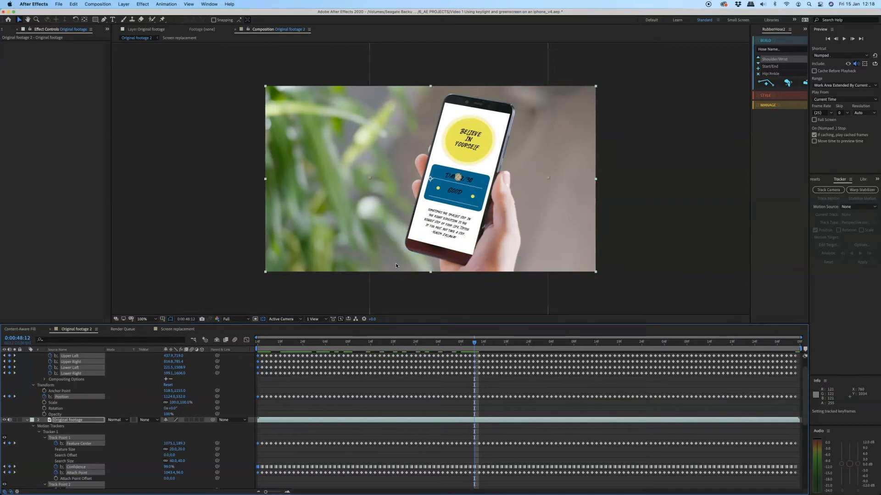
pyautogui.press('u')
pyautogui.press('u')
pyautogui.click(126, 387)
# Duplicate the Original footage layer and move the copy above the Screen replacement layer
pyautogui.click(88, 362)
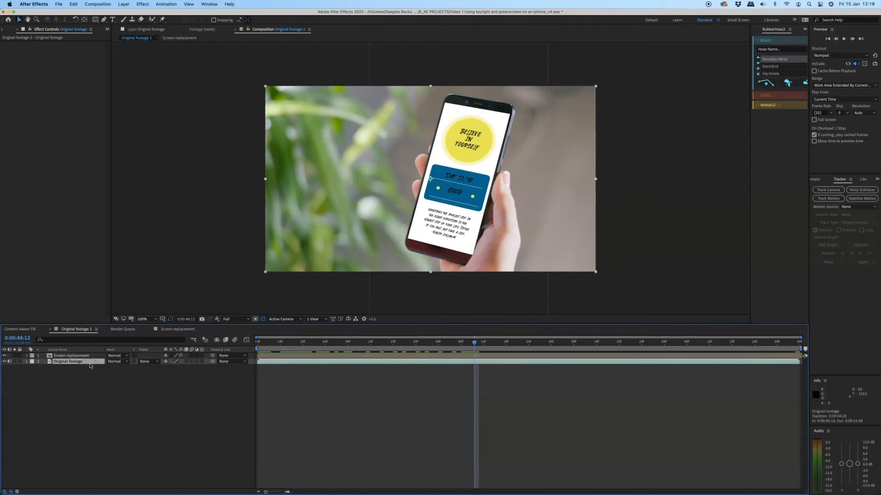
pyautogui.press('super+d')
pyautogui.moveTo(76, 361); pyautogui.dragTo(78, 356)
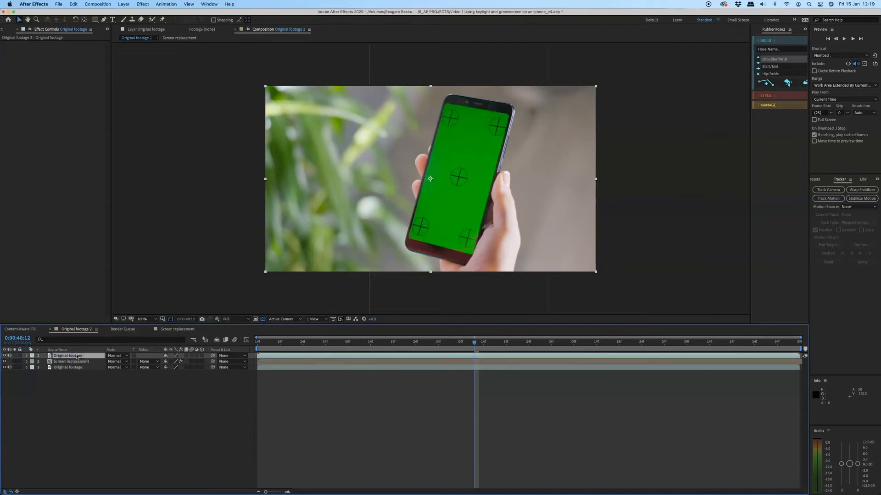
# Apply the Keylight (1.2) effect to the top Original footage layer and sample the phone's green as Screen Colour
pyautogui.click(876, 179)
pyautogui.click(866, 188)
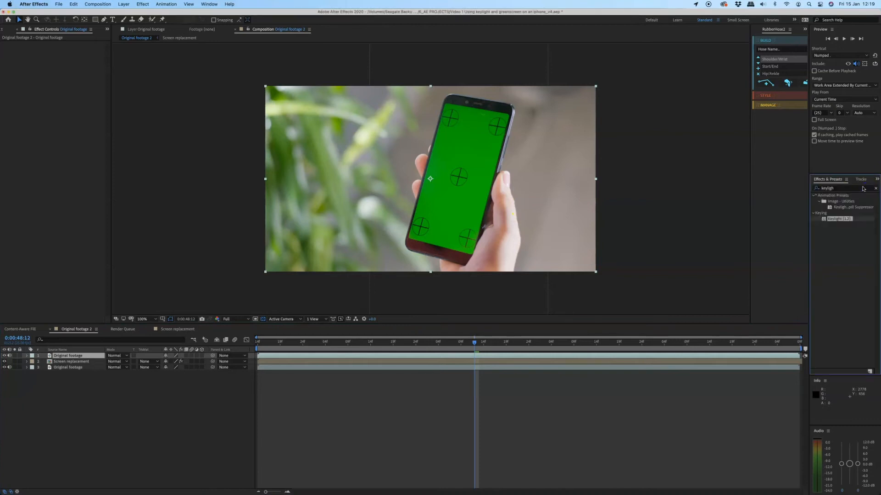
pyautogui.moveTo(837, 220); pyautogui.dragTo(99, 357)
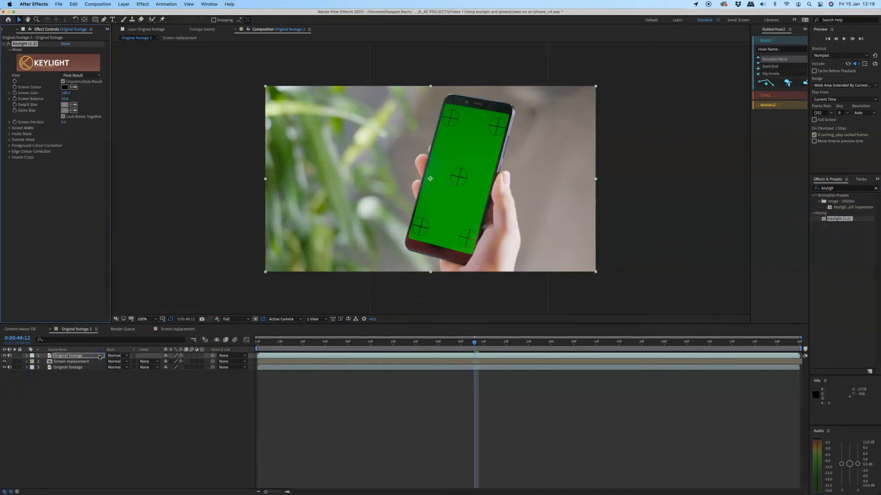
pyautogui.click(448, 133)
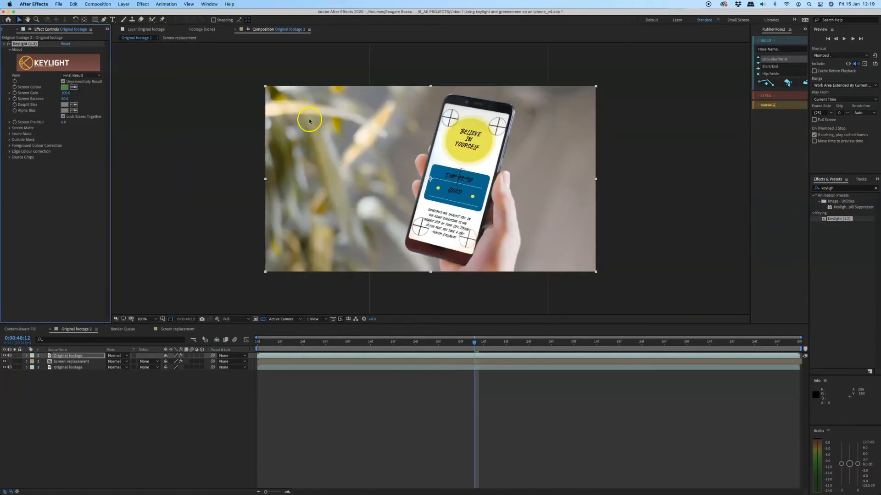
# Raise Keylight's Clip Black while viewing the Screen Matte to clean up the phone screen, and restore the Final Result view
pyautogui.click(97, 76)
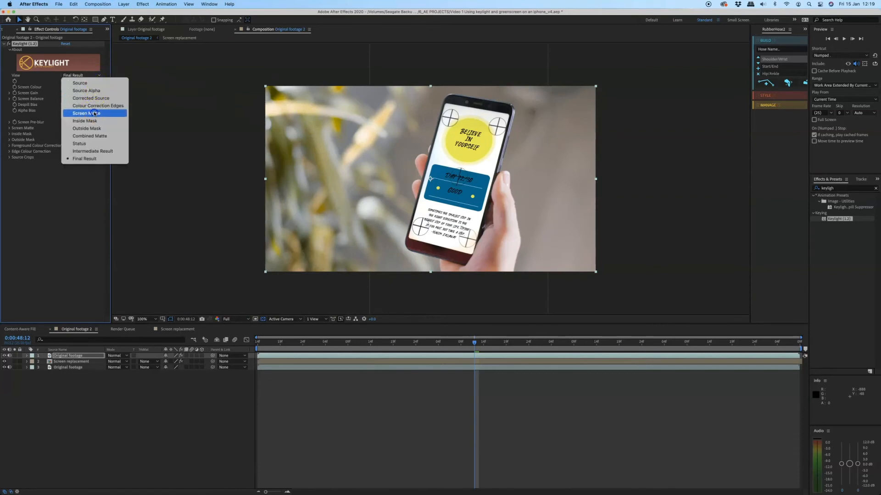
pyautogui.click(95, 113)
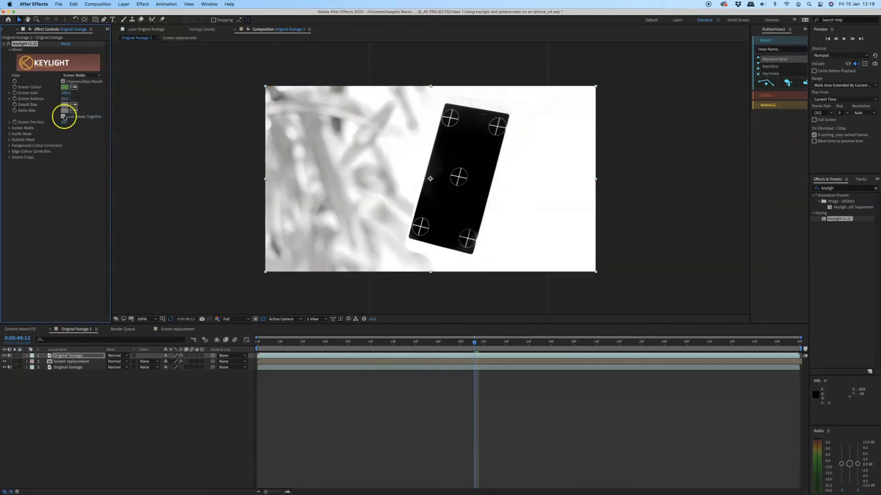
pyautogui.click(10, 128)
pyautogui.moveTo(64, 134)
pyautogui.mouseDown()
pyautogui.moveTo(79, 134)
pyautogui.moveTo(53, 134)
pyautogui.moveTo(79, 134)
pyautogui.mouseUp()
pyautogui.click(66, 134)
pyautogui.moveTo(67, 139)
pyautogui.mouseDown()
pyautogui.moveTo(77, 138)
pyautogui.moveTo(63, 134)
pyautogui.mouseUp()
pyautogui.click(94, 75)
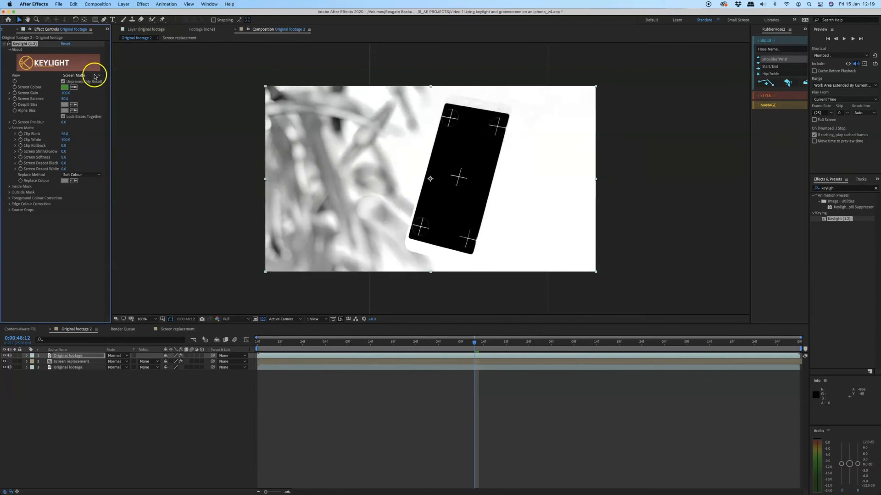
pyautogui.click(91, 158)
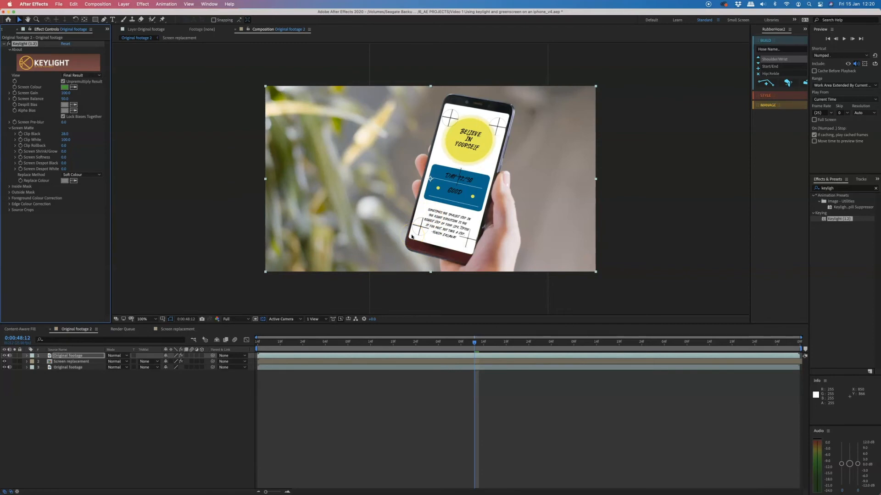
# Draw a closed four-point Pen mask around the phone on the top Original footage layer at the clip's first frame
pyautogui.moveTo(312, 344); pyautogui.dragTo(247, 345)
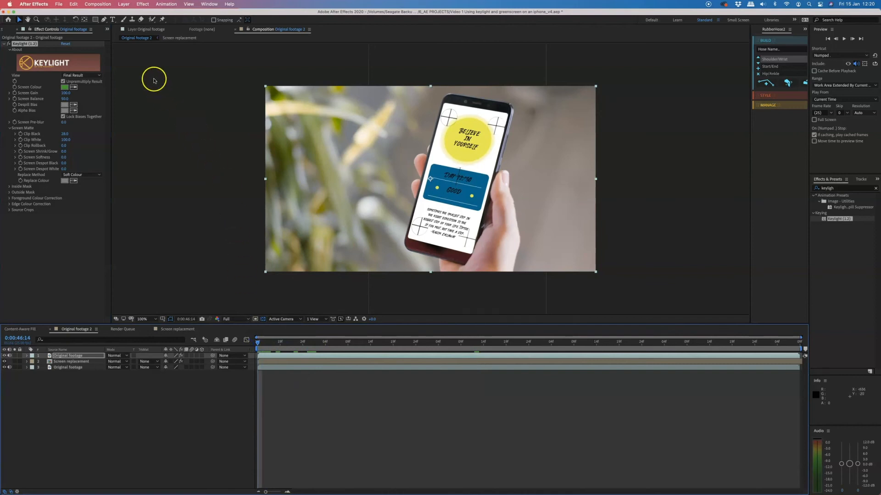
pyautogui.click(106, 21)
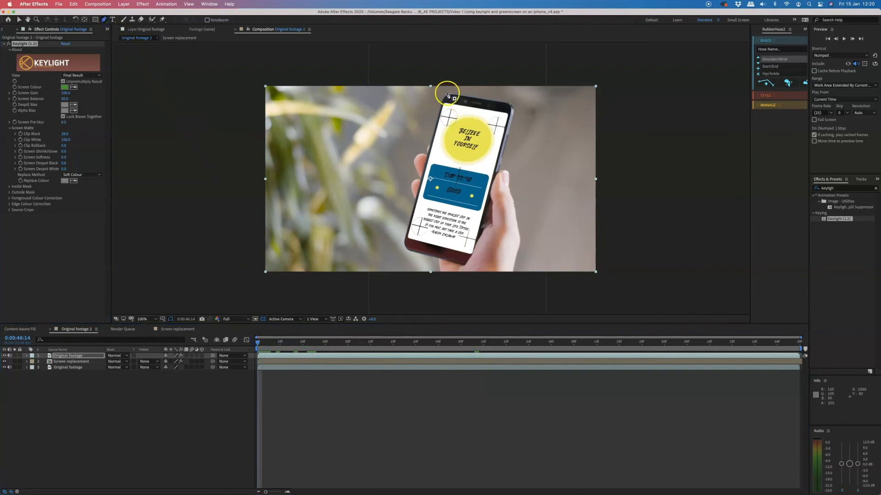
pyautogui.click(442, 93)
pyautogui.click(517, 104)
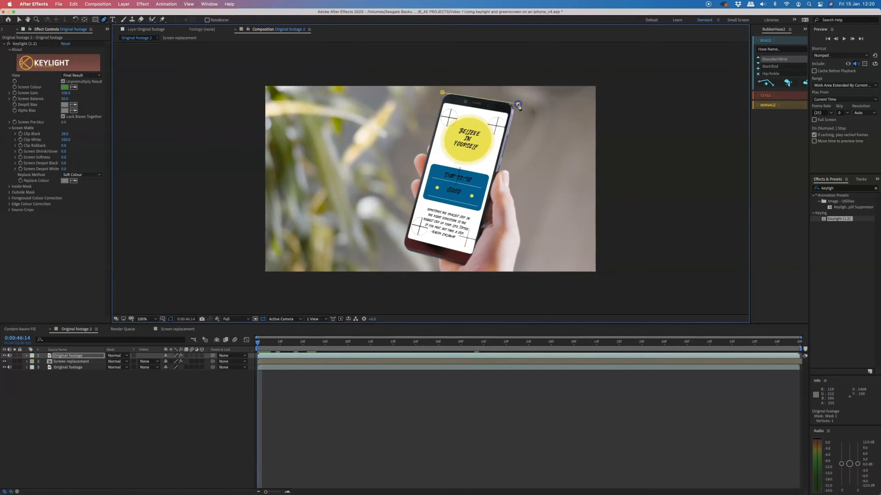
pyautogui.click(473, 266)
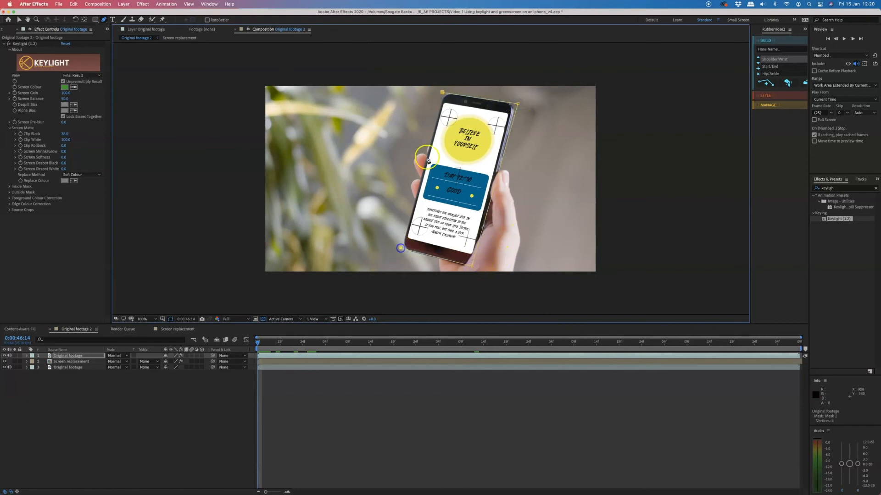
pyautogui.click(442, 94)
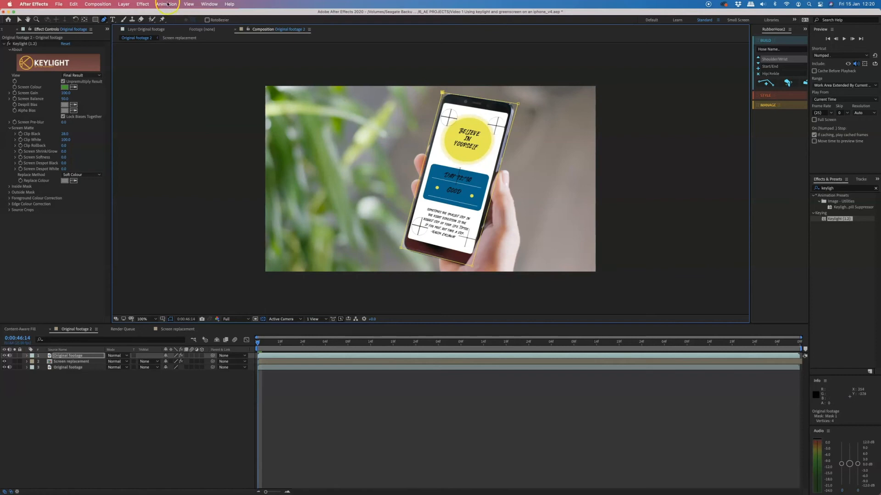
# Track the phone mask forward through the clip using the Perspective method
pyautogui.click(168, 4)
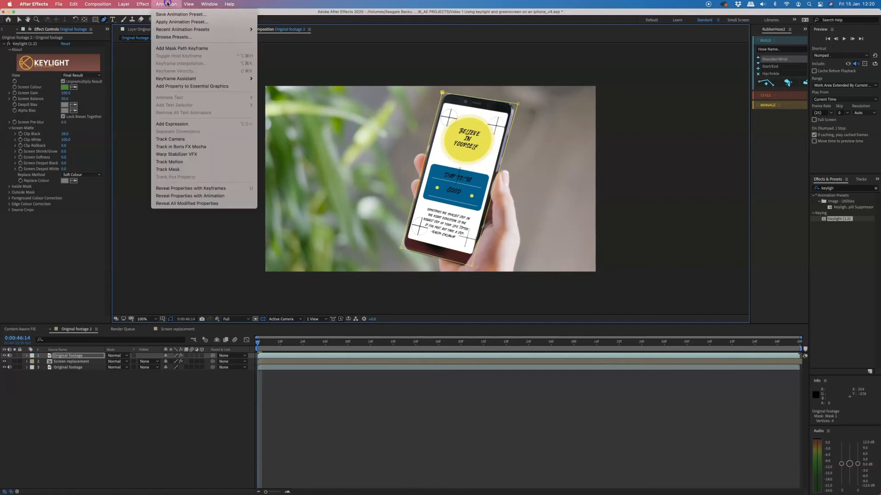
pyautogui.click(186, 169)
pyautogui.click(850, 190)
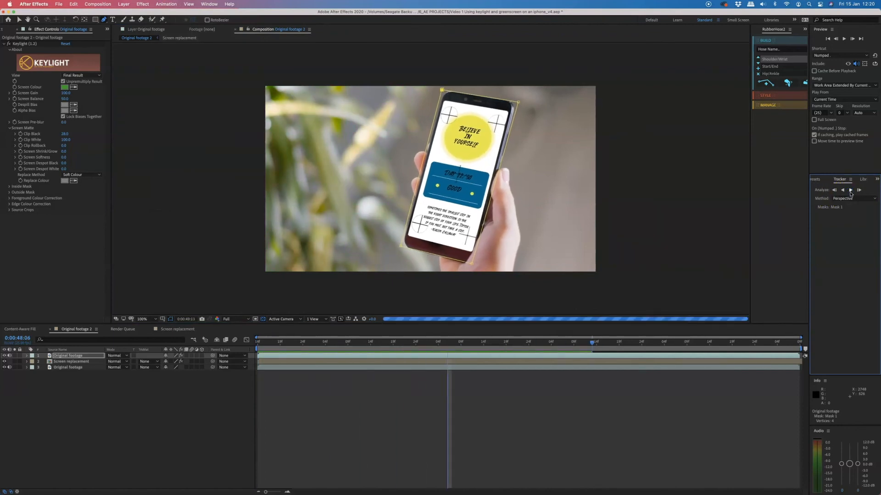
# Draw small four-point Pen masks around the tracking markers at the phone screen's four corners on the top Original footage layer's first frame
pyautogui.moveTo(370, 342); pyautogui.dragTo(253, 347)
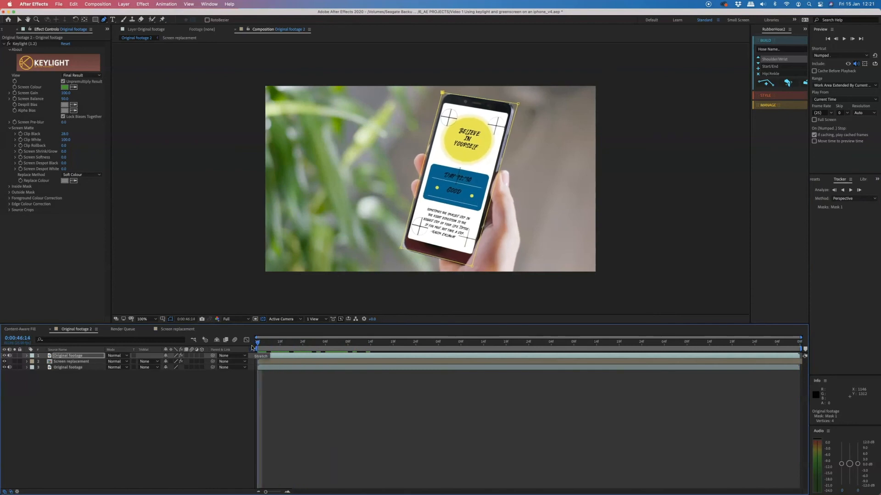
pyautogui.click(442, 106)
pyautogui.click(461, 108)
pyautogui.click(456, 129)
pyautogui.click(438, 126)
pyautogui.click(442, 105)
pyautogui.click(488, 113)
pyautogui.click(510, 116)
pyautogui.click(502, 139)
pyautogui.click(460, 223)
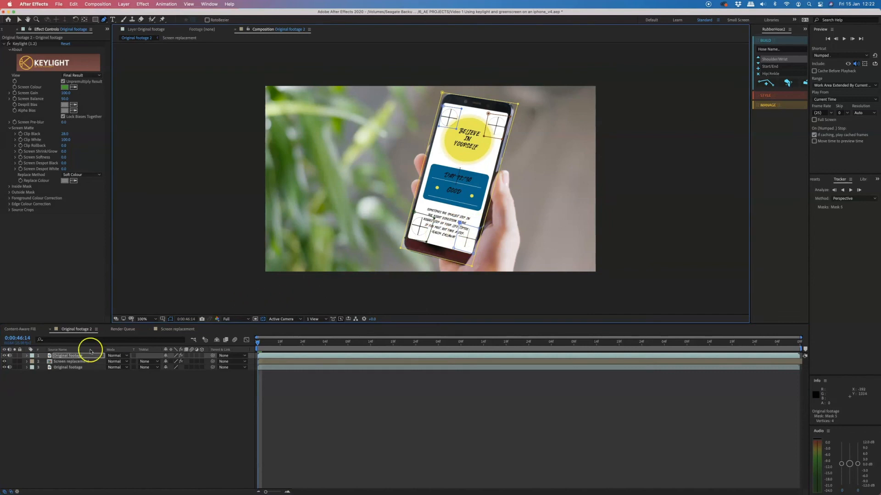
# Track the four marker masks, Mask 2 to Mask 5, forward through the clip and set their mode to Subtract
pyautogui.click(27, 356)
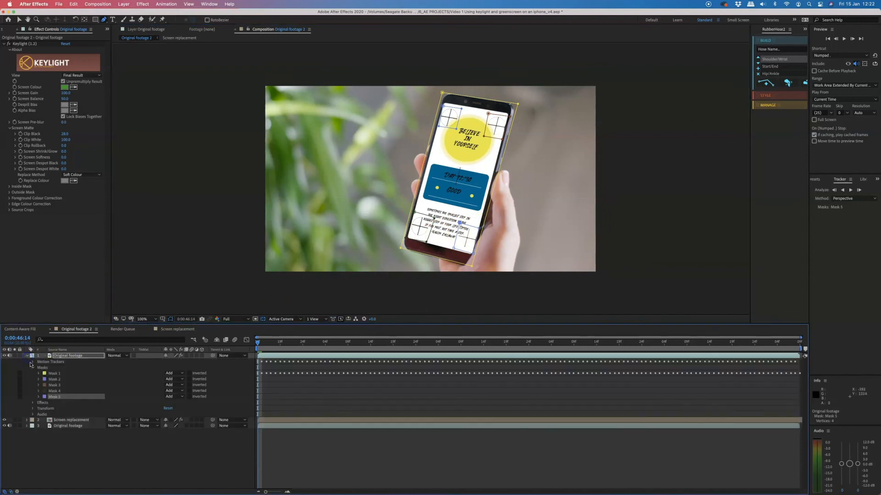
pyautogui.keyDown('shift'); pyautogui.click(55, 380); pyautogui.keyUp('shift')
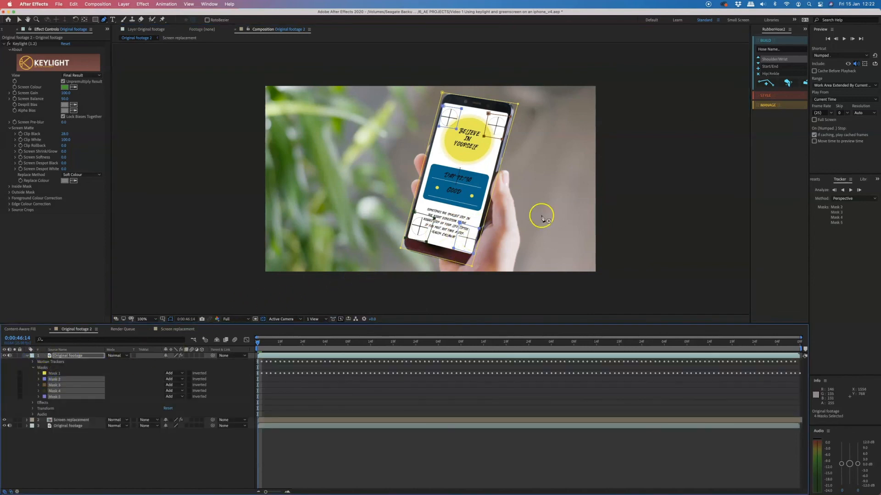
pyautogui.click(850, 190)
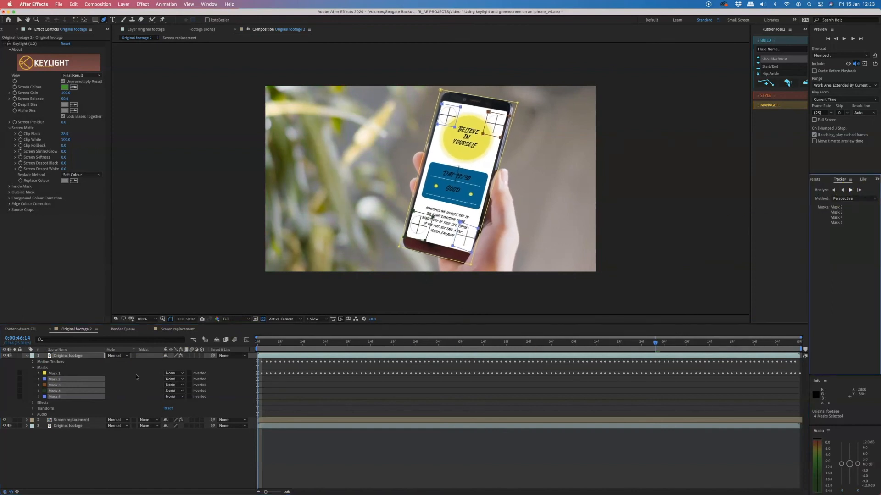
pyautogui.click(268, 345)
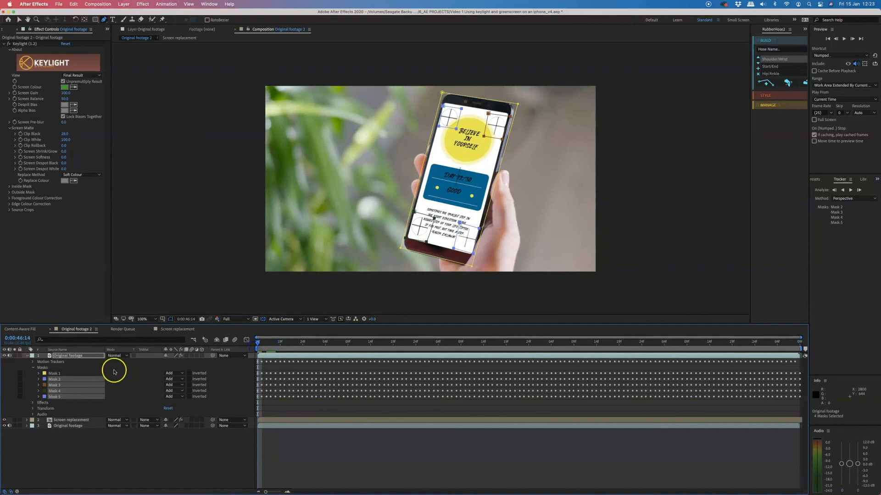
pyautogui.click(181, 379)
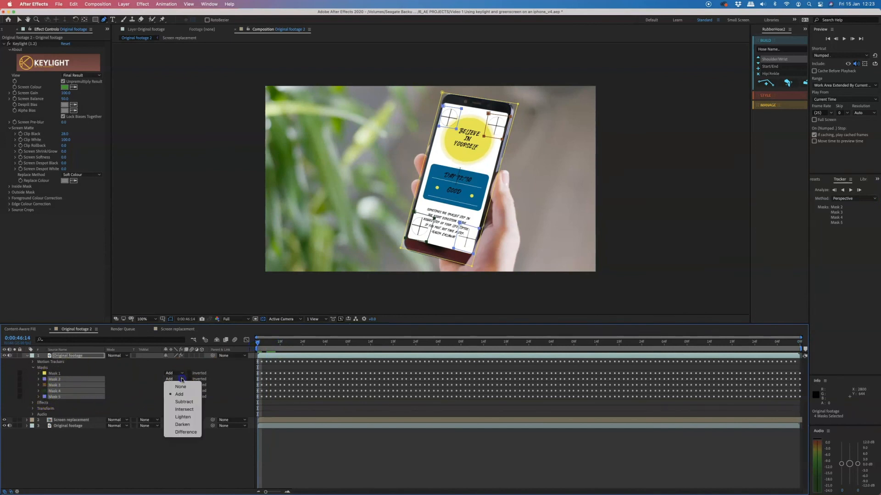
pyautogui.click(181, 402)
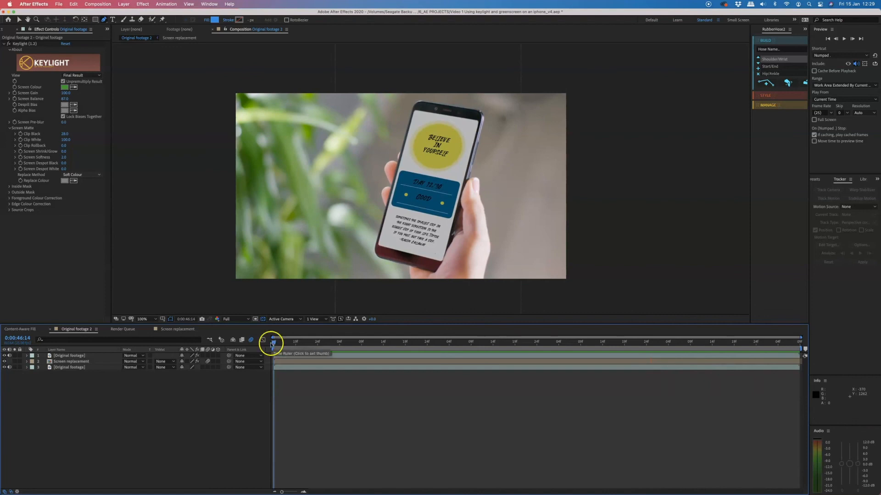
# Open the Screen replacement composition, reveal the Dark Blue Solid layer's opacity, and compare the image with the solid hidden and shown
pyautogui.doubleClick(99, 362)
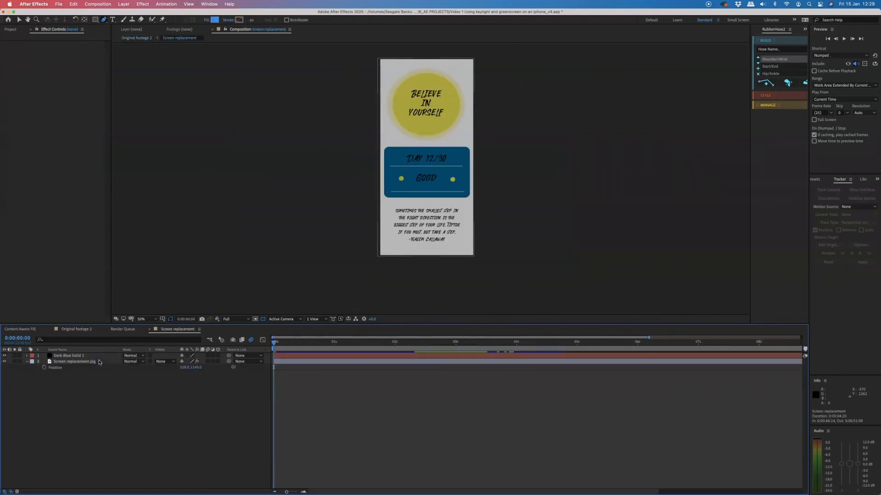
pyautogui.click(278, 356)
pyautogui.press('t')
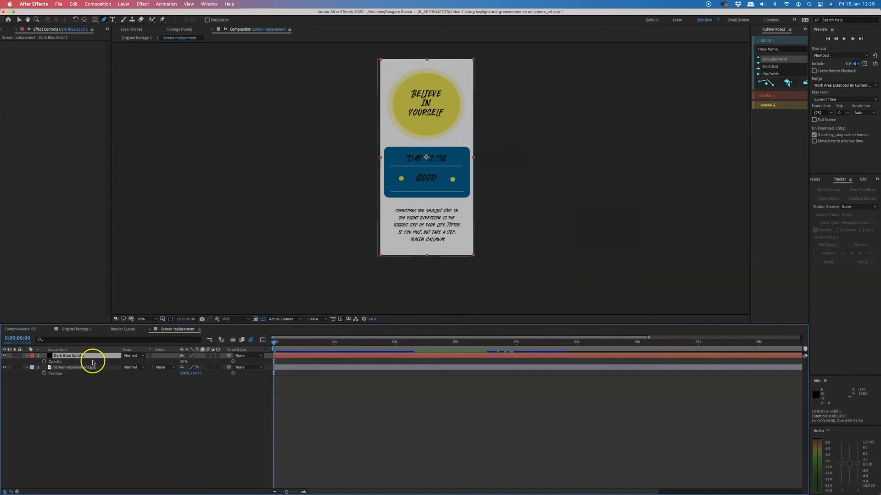
pyautogui.click(5, 356)
pyautogui.click(5, 356)
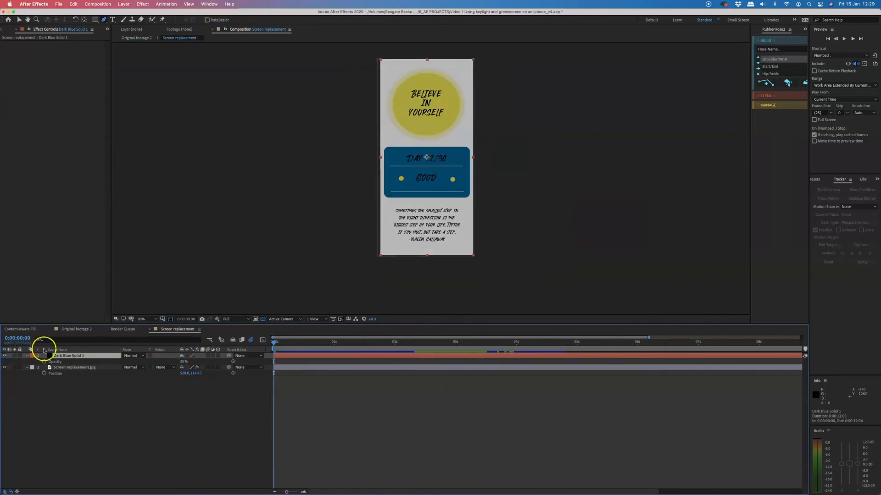
# Return to the Original footage 2 composition and play back the finished screen replacement
pyautogui.click(77, 329)
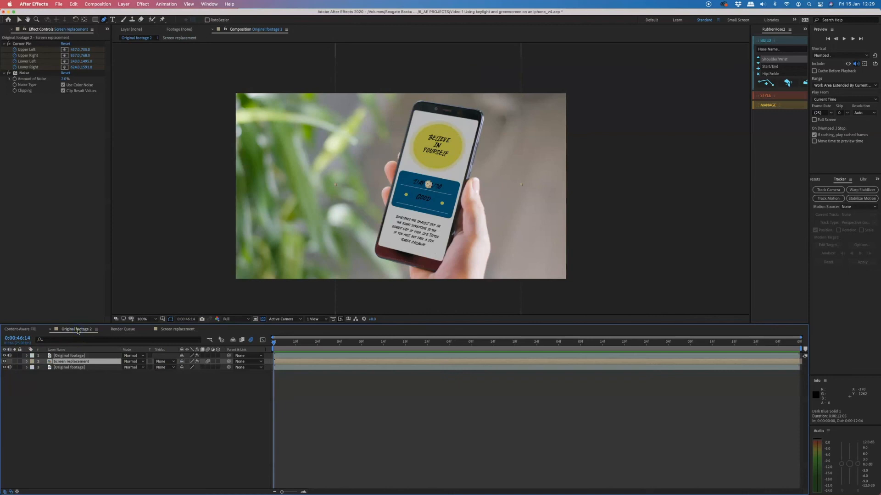
pyautogui.press('space')
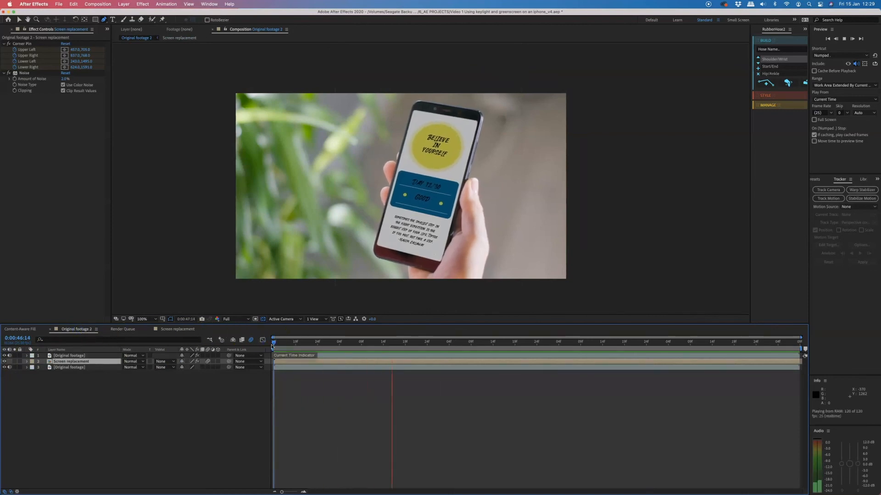